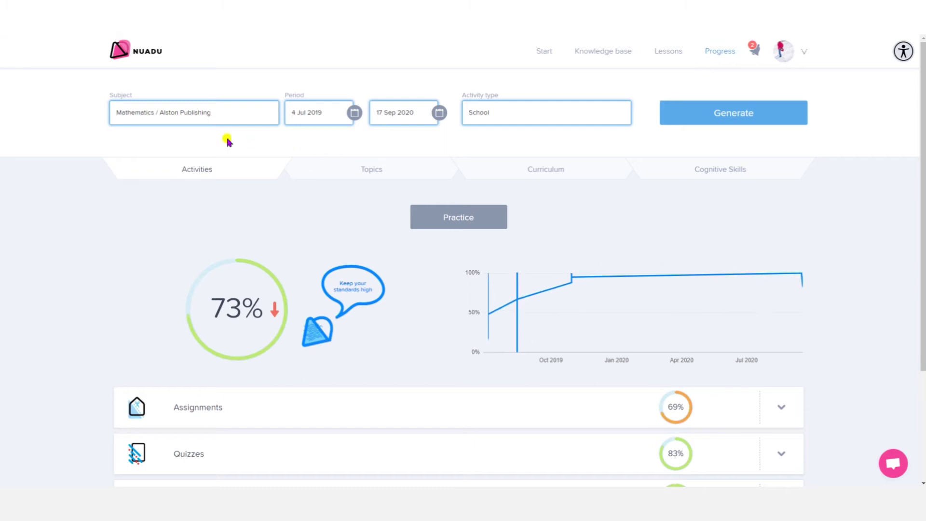
# Choose Mathematics with Alston Publishing as the subject scope of the progress report
pyautogui.click(188, 118)
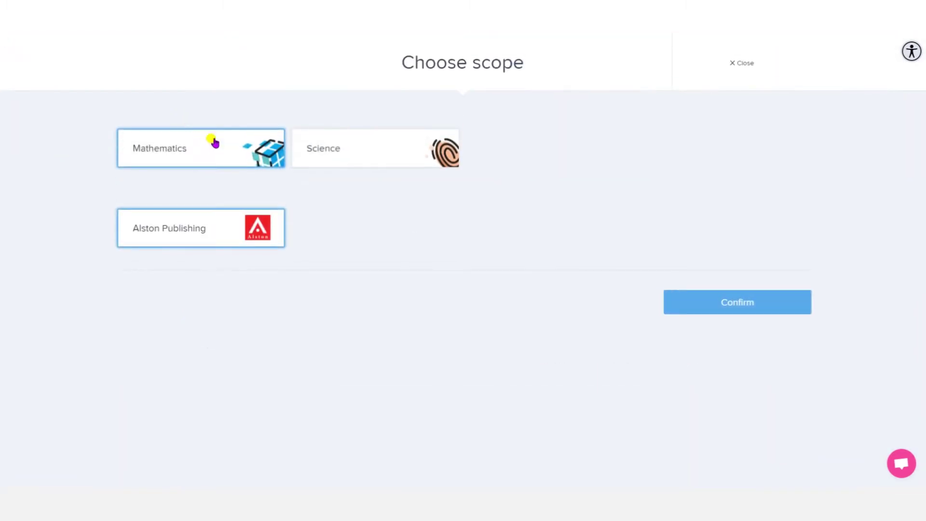
pyautogui.click(337, 161)
pyautogui.click(231, 152)
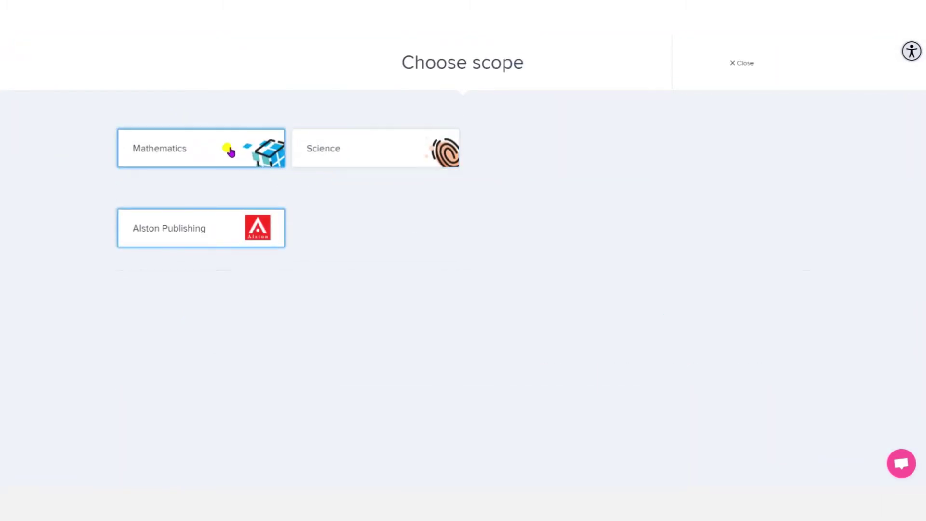
pyautogui.click(677, 310)
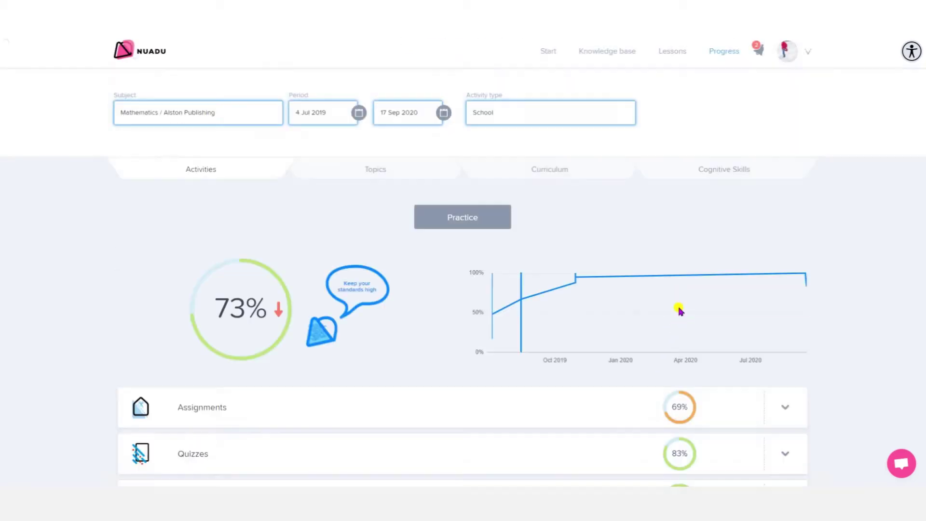
# Confirm the report period from 4 July 2019 to 17 September 2020 and generate the School activity report
pyautogui.click(352, 116)
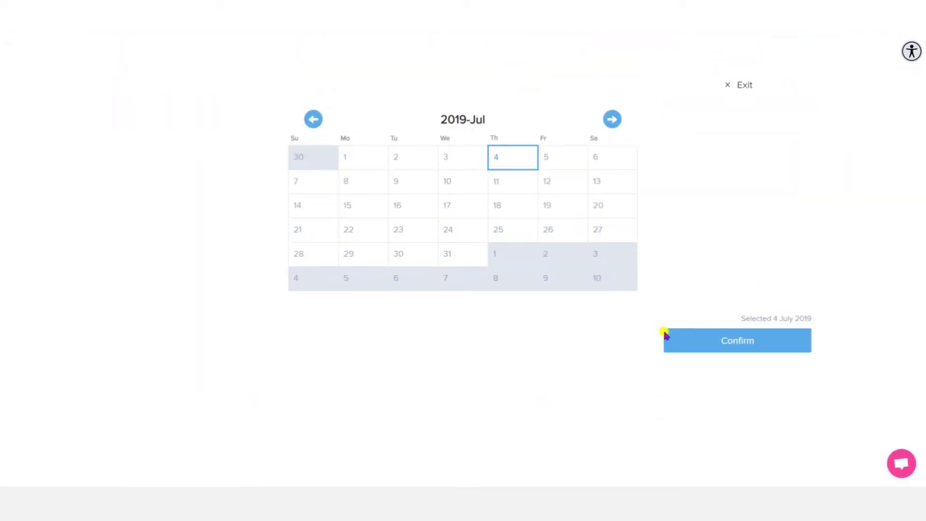
pyautogui.click(707, 352)
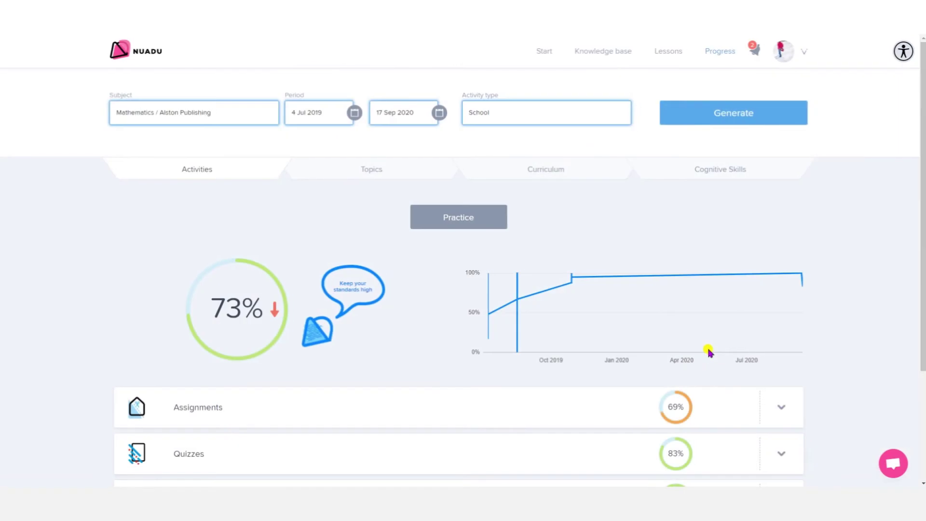
pyautogui.click(441, 113)
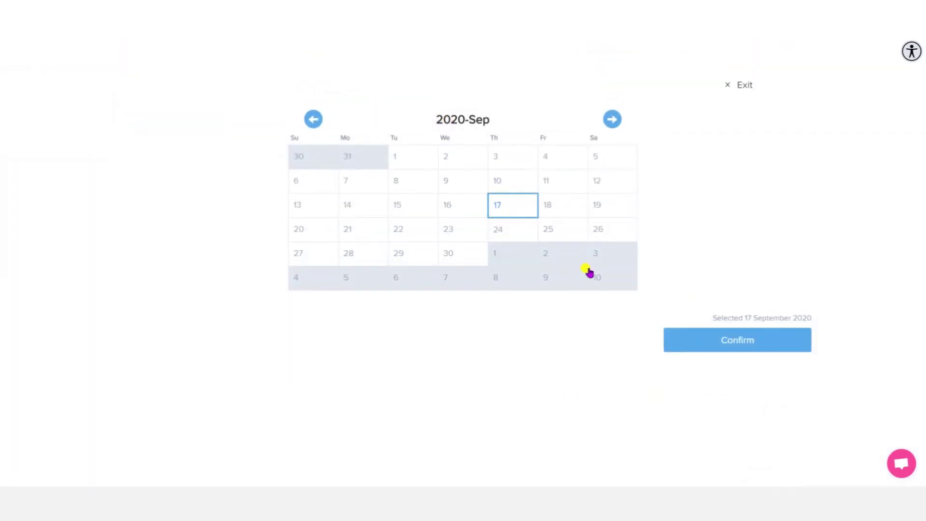
pyautogui.click(688, 348)
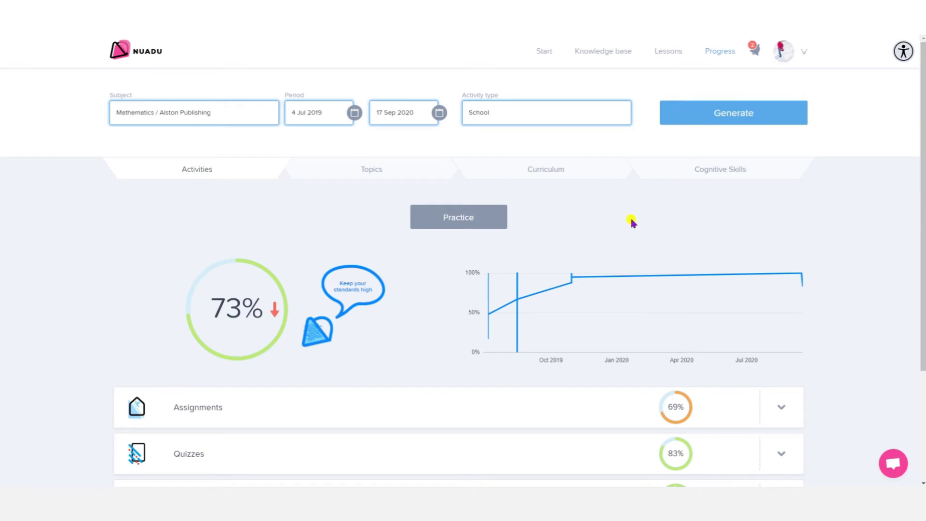
pyautogui.click(667, 118)
# Examine the overall practice score, its trend arrow and the individual activity points on the progress chart
pyautogui.scroll(-2, 202, 207)
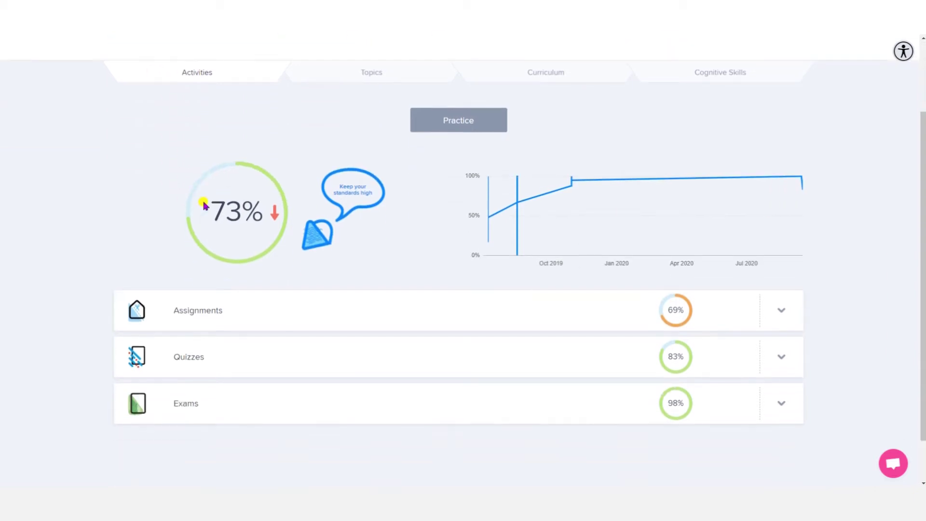
pyautogui.moveTo(274, 221)
pyautogui.moveTo(489, 222)
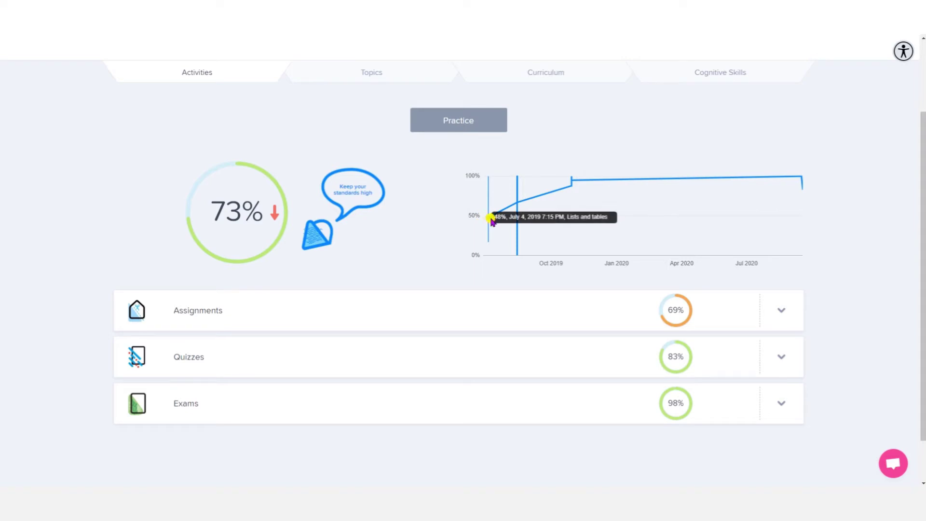
pyautogui.moveTo(517, 206)
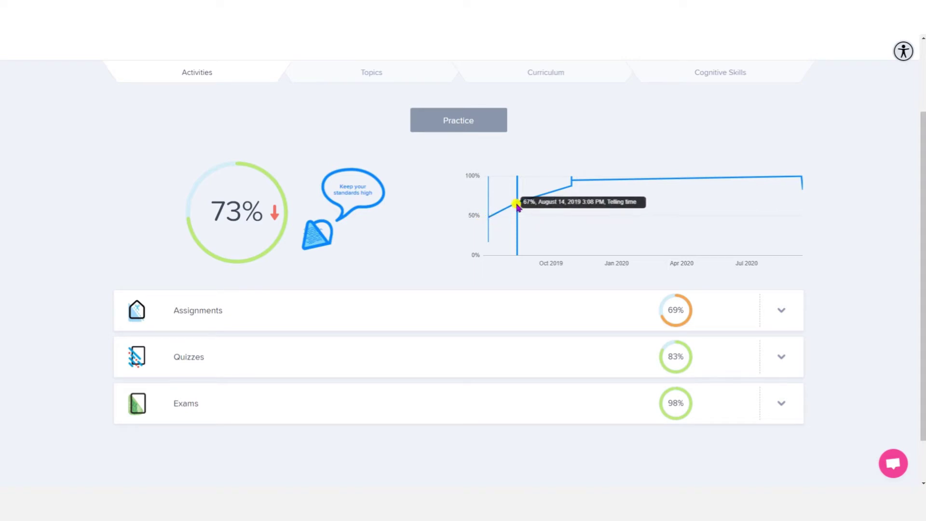
pyautogui.moveTo(572, 188)
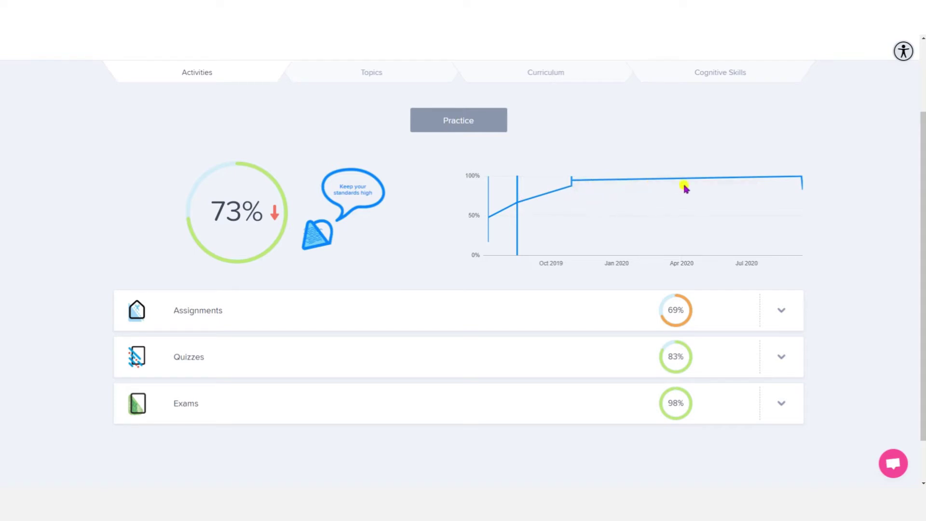
pyautogui.moveTo(802, 179)
# Expand the Assignments category and review the score of each listed assignment
pyautogui.scroll(-1, 393, 216)
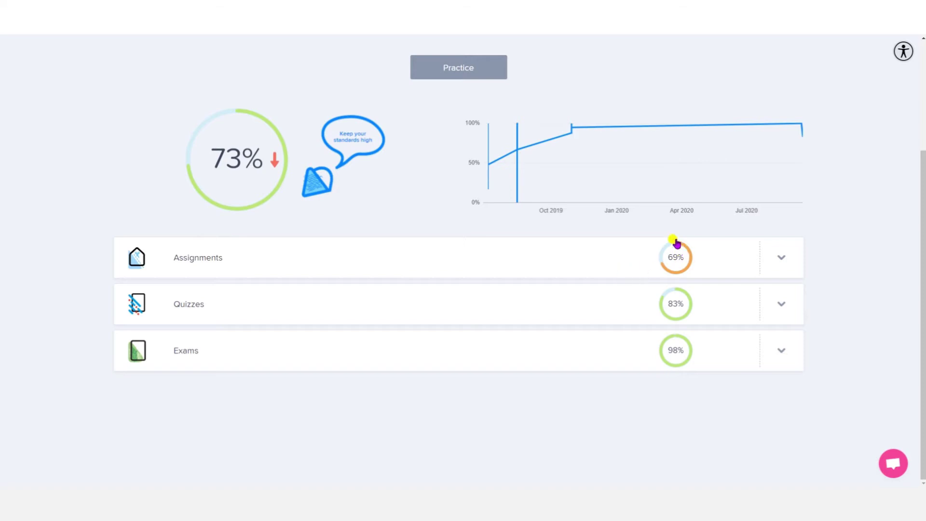
pyautogui.click(780, 260)
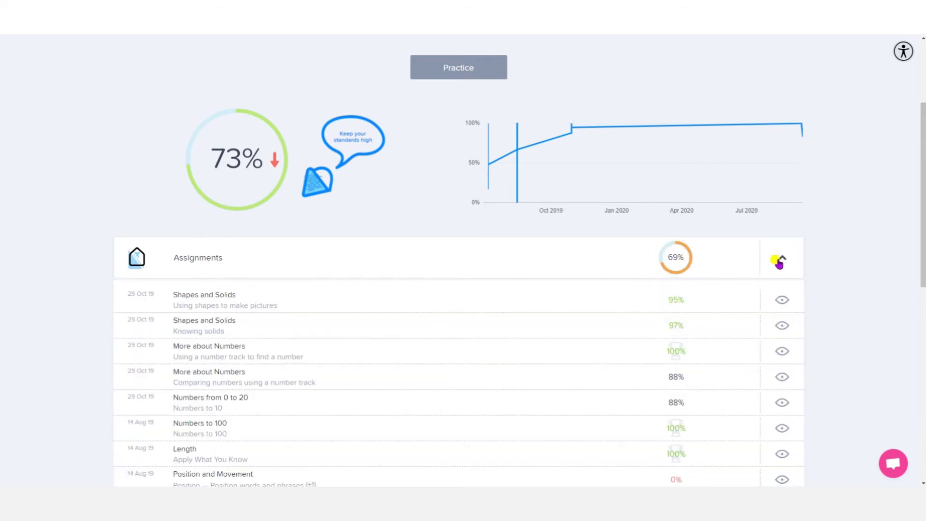
pyautogui.scroll(-3, 454, 300)
pyautogui.scroll(-1, 453, 300)
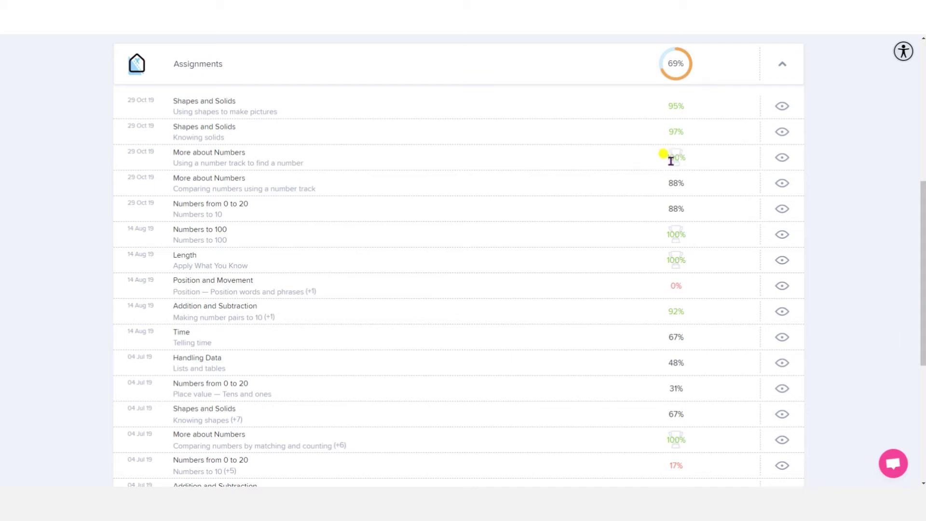
# Open the "Using shapes to make pictures" assignment, review the answers, scores and attempts of Question 1, and close it
pyautogui.click(782, 107)
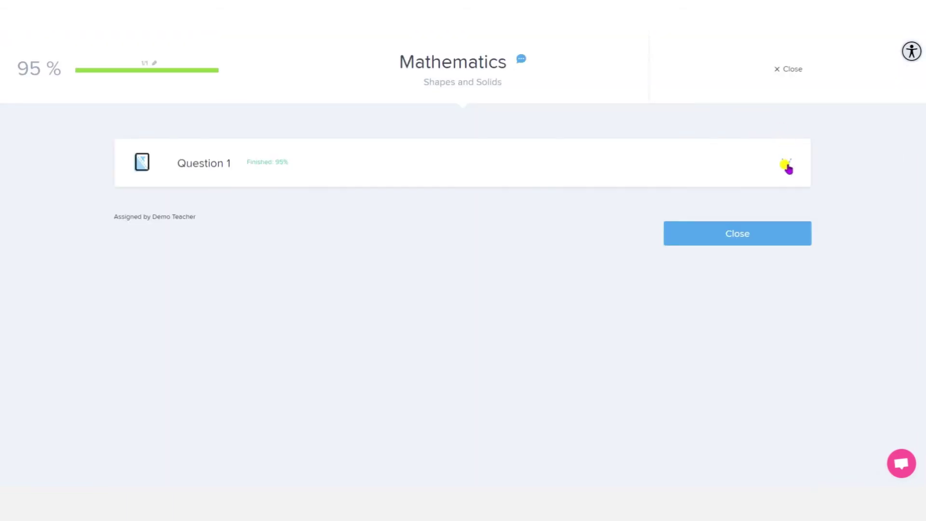
pyautogui.click(787, 166)
pyautogui.scroll(-2, 659, 201)
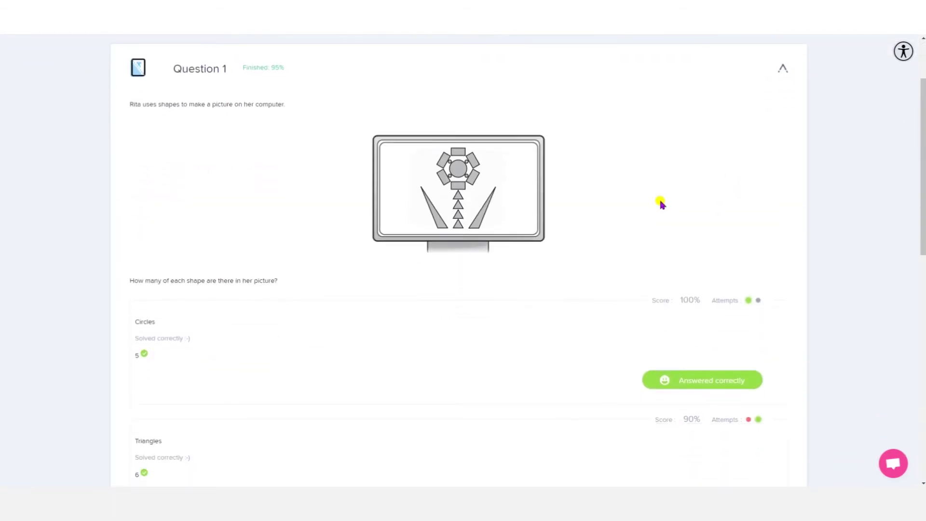
pyautogui.scroll(-3, 661, 204)
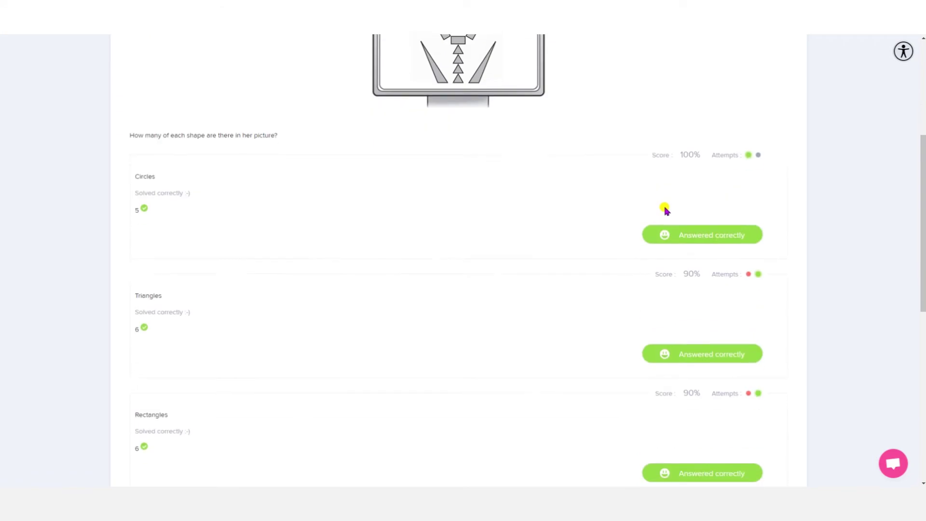
pyautogui.scroll(-7, 664, 209)
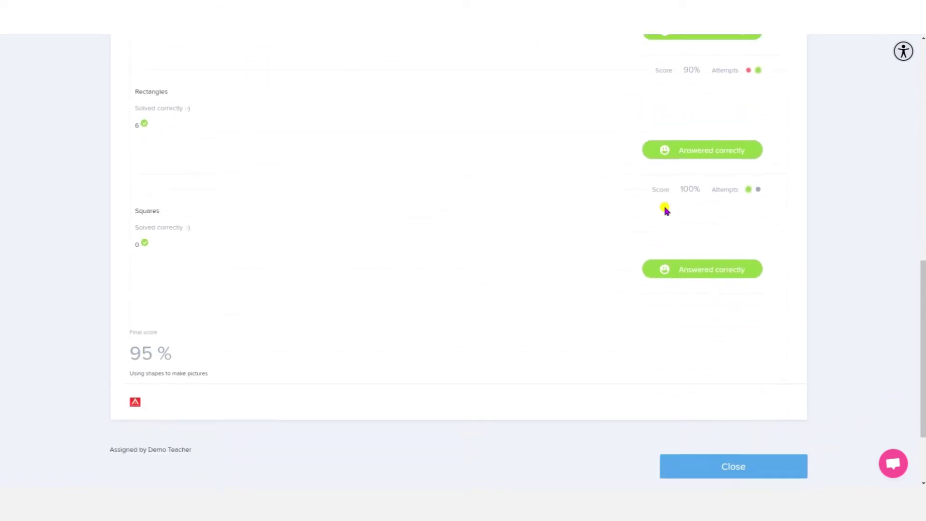
pyautogui.scroll(-2, 665, 209)
pyautogui.click(735, 369)
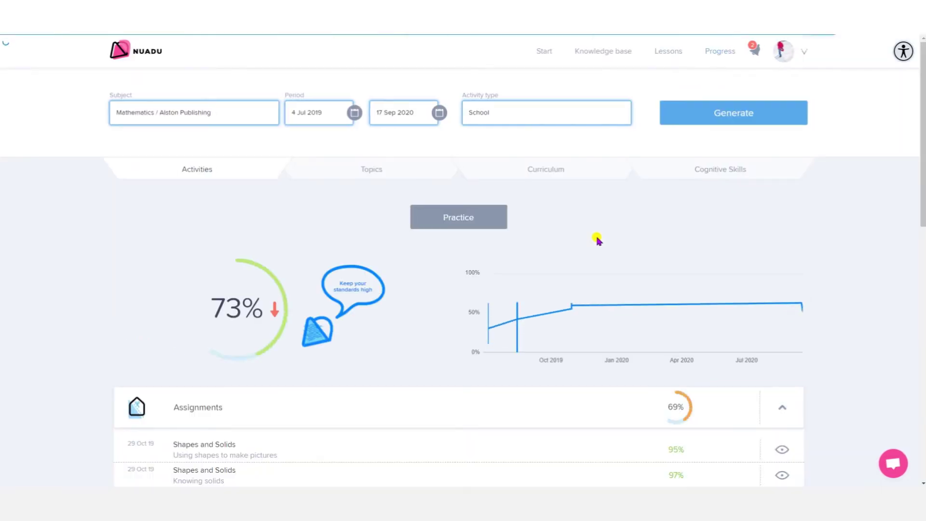
# Look through the rest of the assignments list and collapse the Assignments category
pyautogui.scroll(-7, 597, 239)
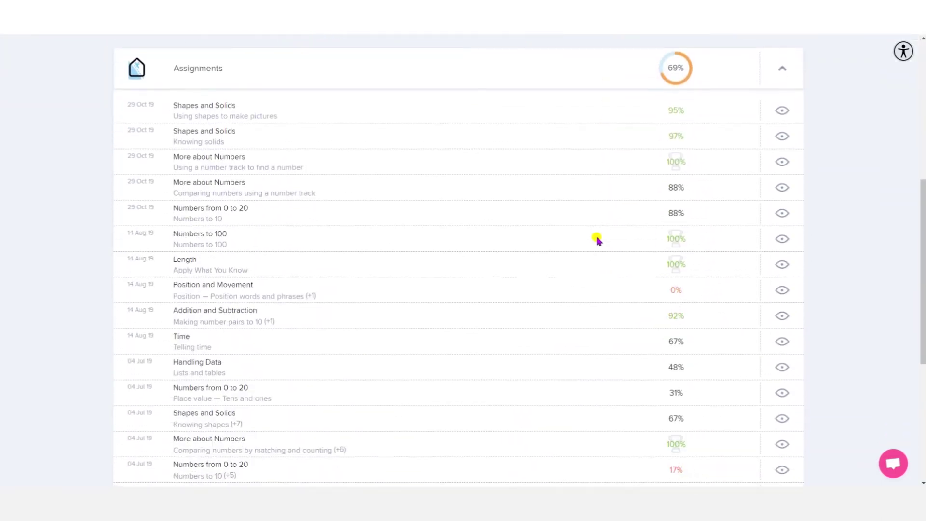
pyautogui.scroll(-4, 597, 239)
pyautogui.scroll(6, 658, 248)
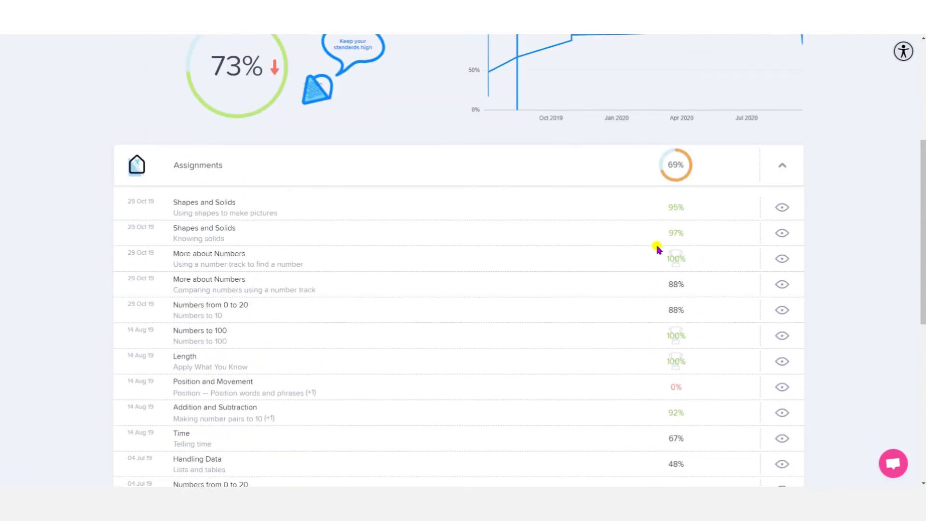
pyautogui.click(781, 167)
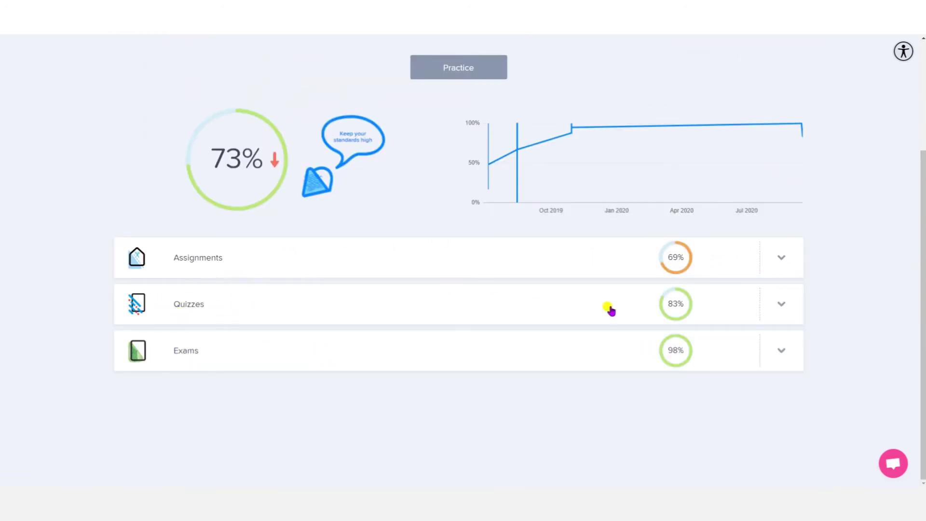
# Expand the Quizzes and Exams categories in turn to view their results, collapsing each one after viewing
pyautogui.click(782, 304)
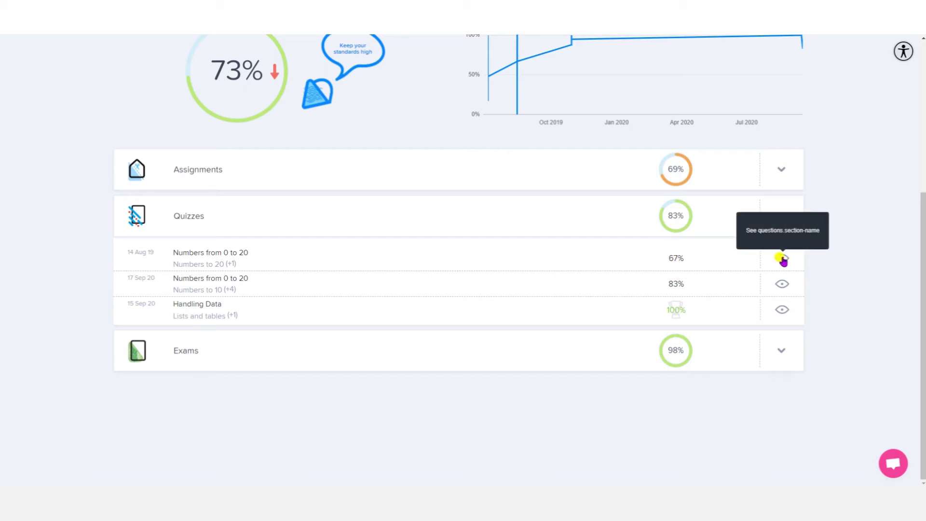
pyautogui.click(776, 214)
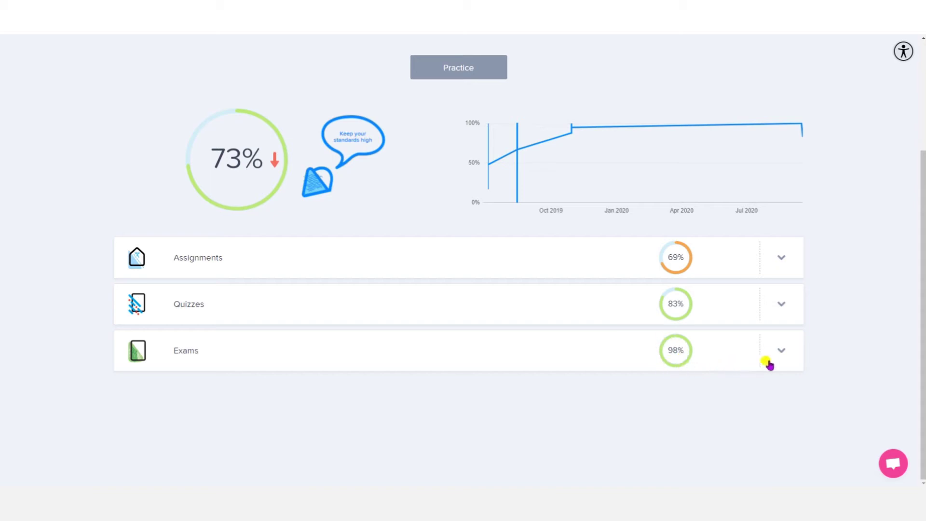
pyautogui.click(780, 353)
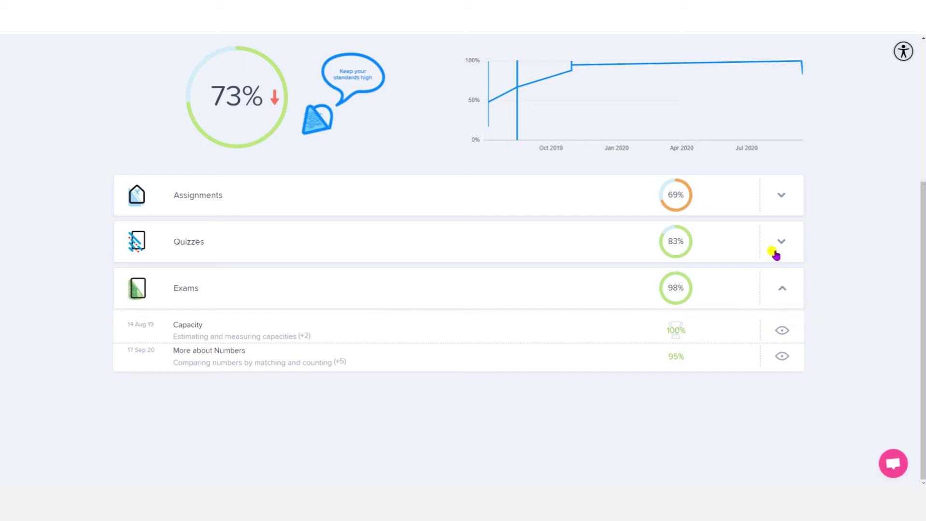
pyautogui.click(786, 290)
# Show the results by topic and inspect the question breakdown and subtopic scores of Numbers from 0 to 20
pyautogui.scroll(3, 603, 403)
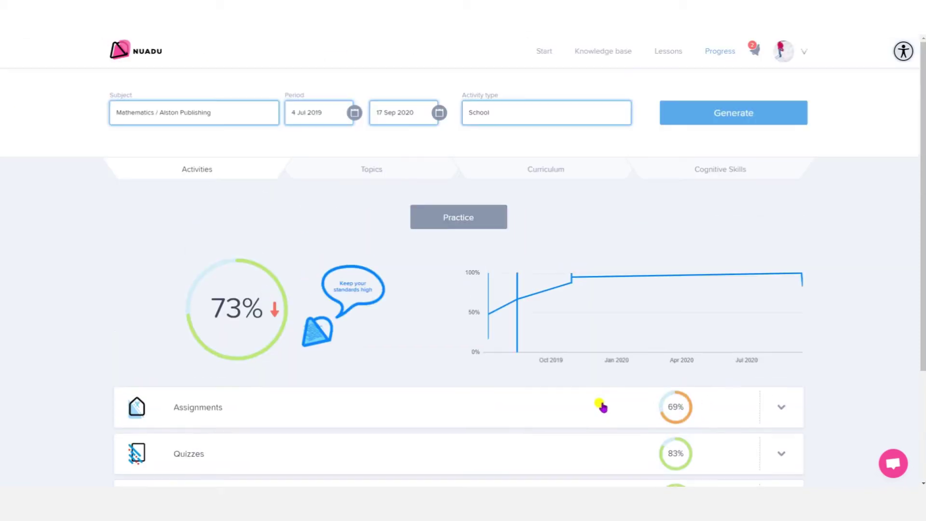
pyautogui.click(365, 180)
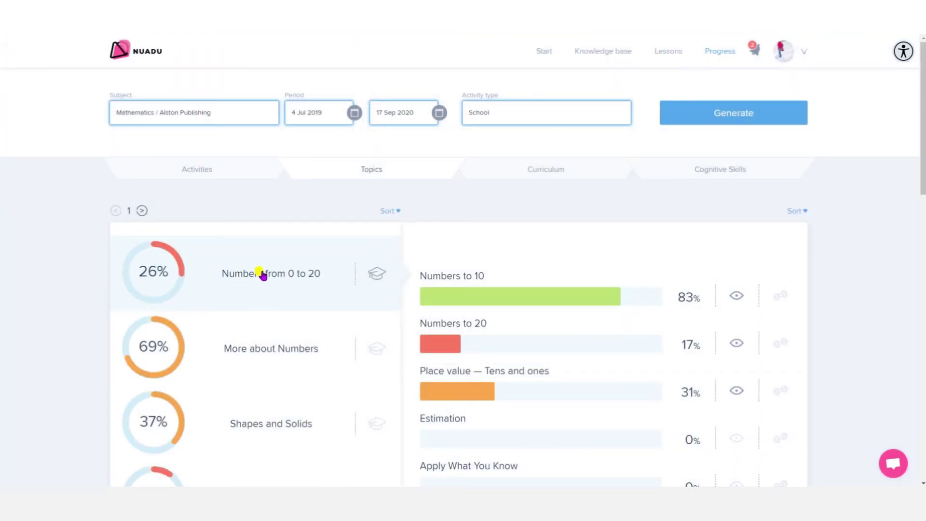
pyautogui.moveTo(184, 278)
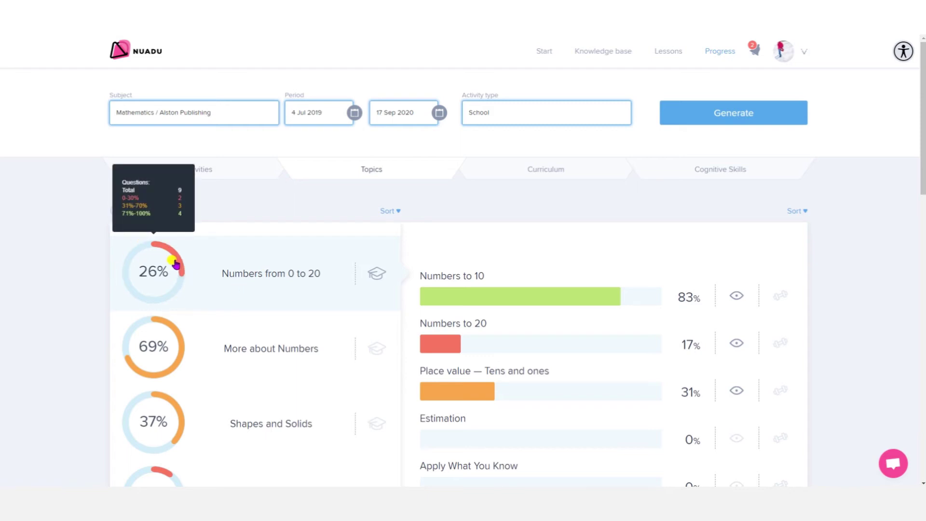
pyautogui.moveTo(466, 303)
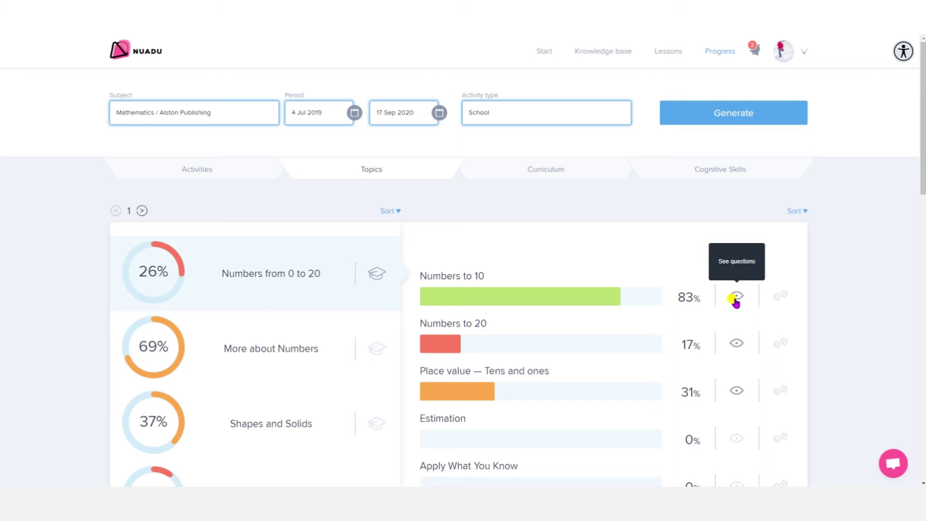
pyautogui.moveTo(442, 339)
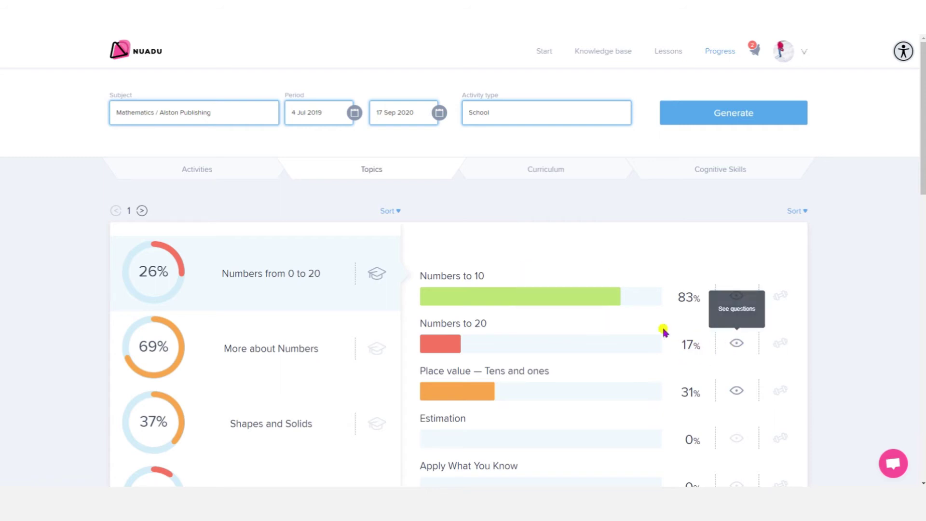
# View the subtopic results for More about Numbers and for Shapes and Solids
pyautogui.click(278, 360)
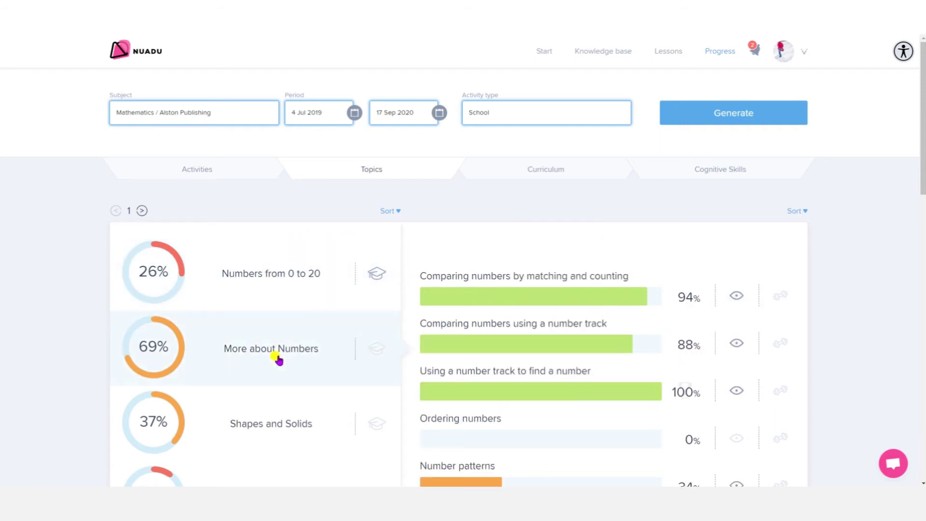
pyautogui.moveTo(515, 349)
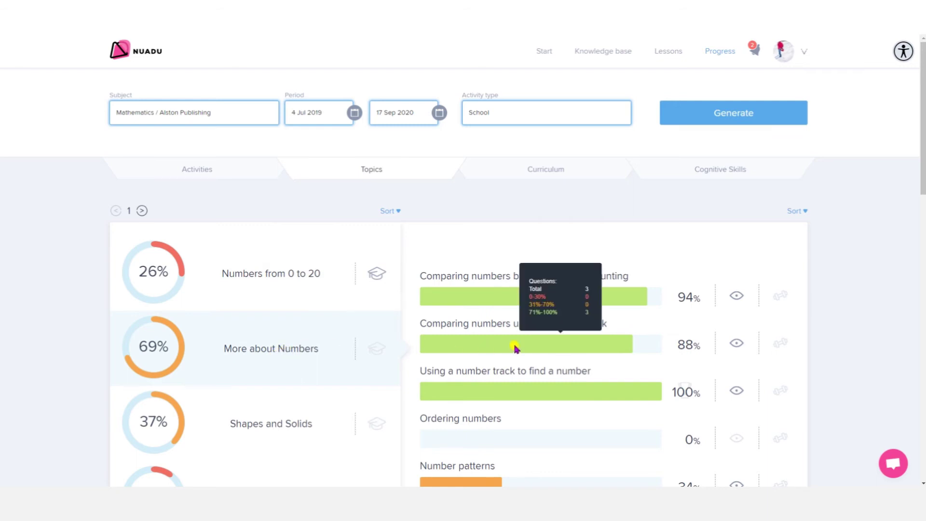
pyautogui.scroll(-4, 515, 349)
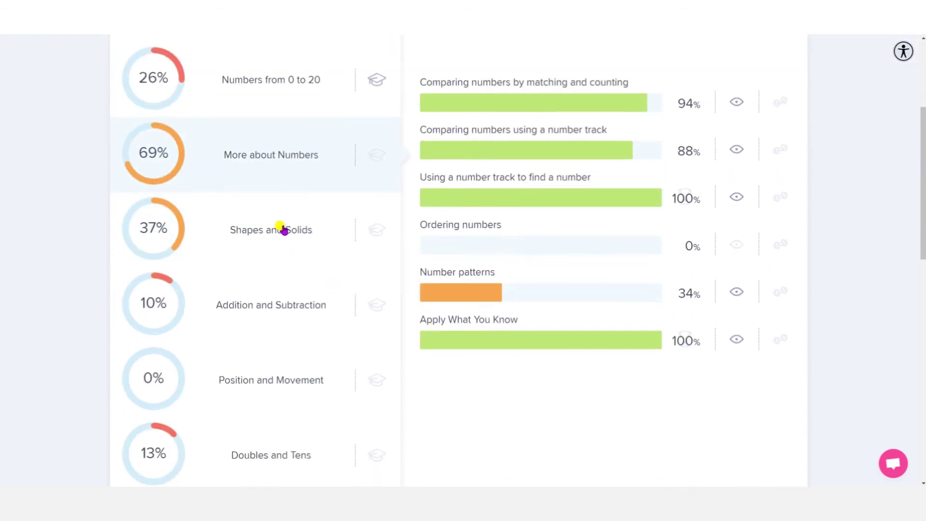
pyautogui.click(283, 229)
pyautogui.scroll(-3, 514, 317)
pyautogui.scroll(4, 517, 321)
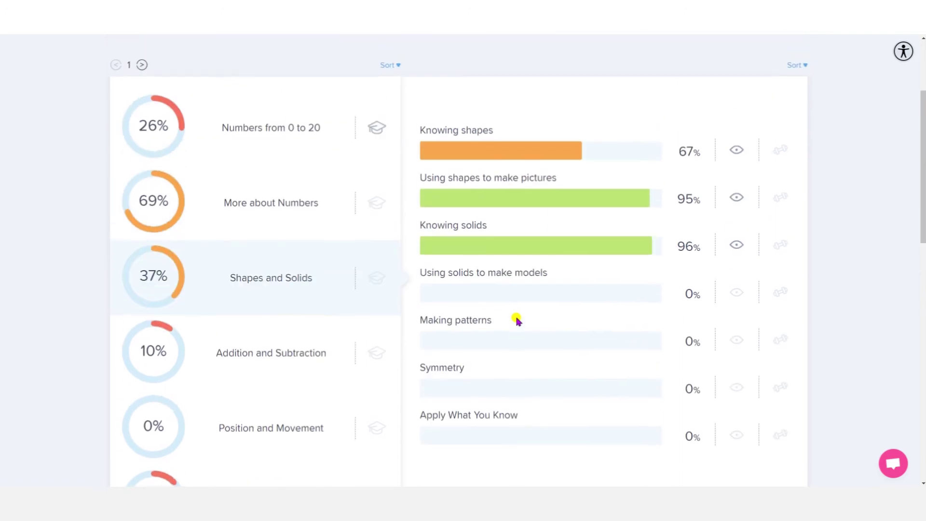
pyautogui.scroll(3, 516, 320)
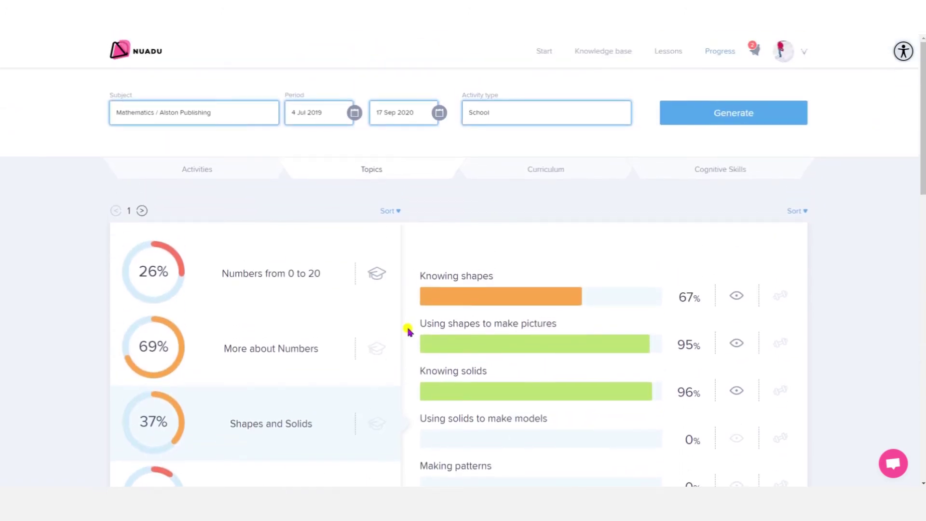
# Look through the remaining topic scores in the list, down to Review
pyautogui.scroll(-10, 299, 322)
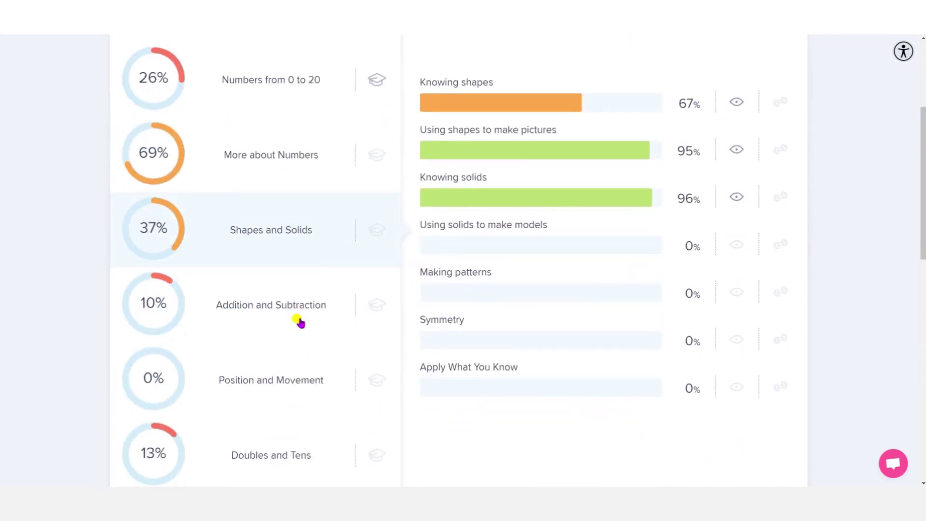
pyautogui.scroll(-6, 299, 322)
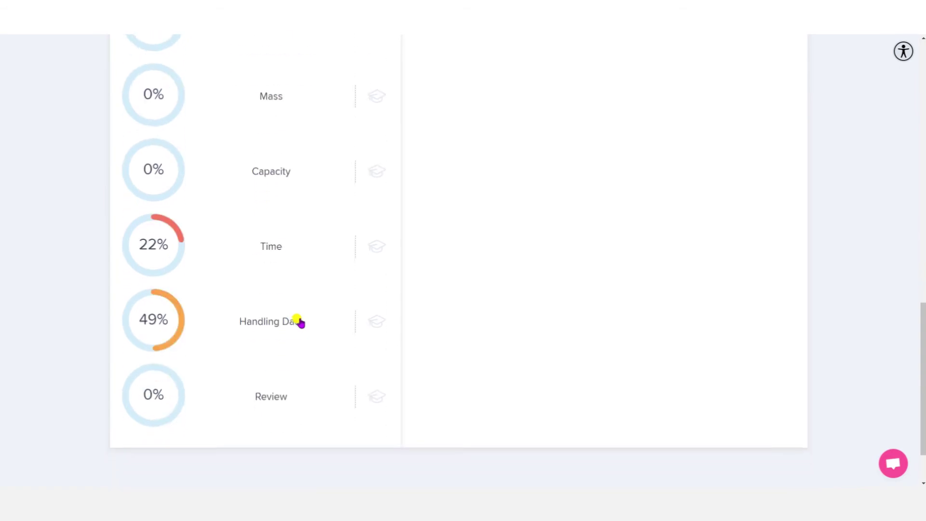
pyautogui.scroll(16, 300, 322)
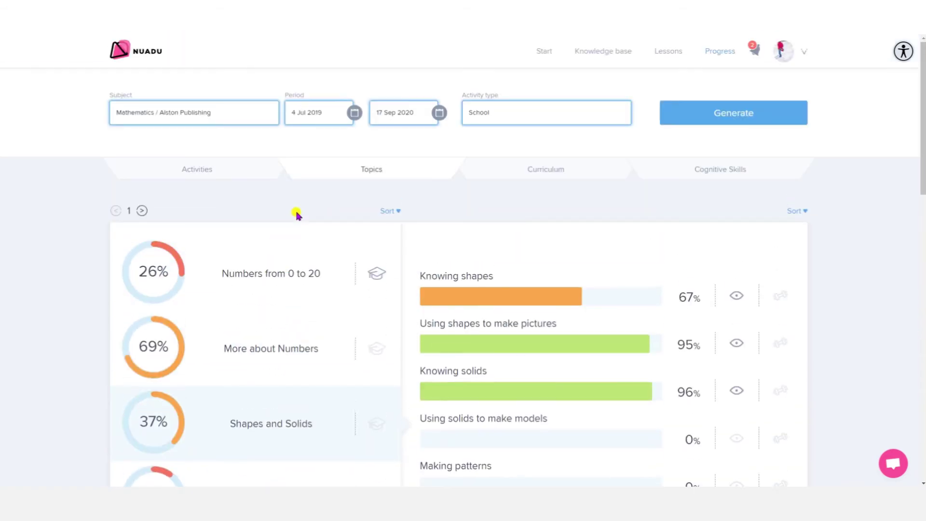
# Show the curriculum results by Learning Objectives and expand the Number objective to view its sub-objectives
pyautogui.click(535, 171)
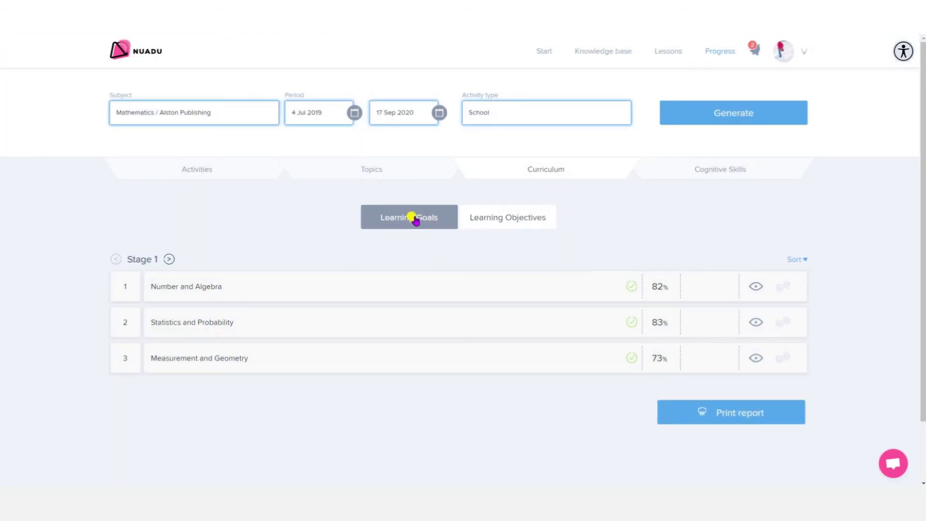
pyautogui.click(501, 225)
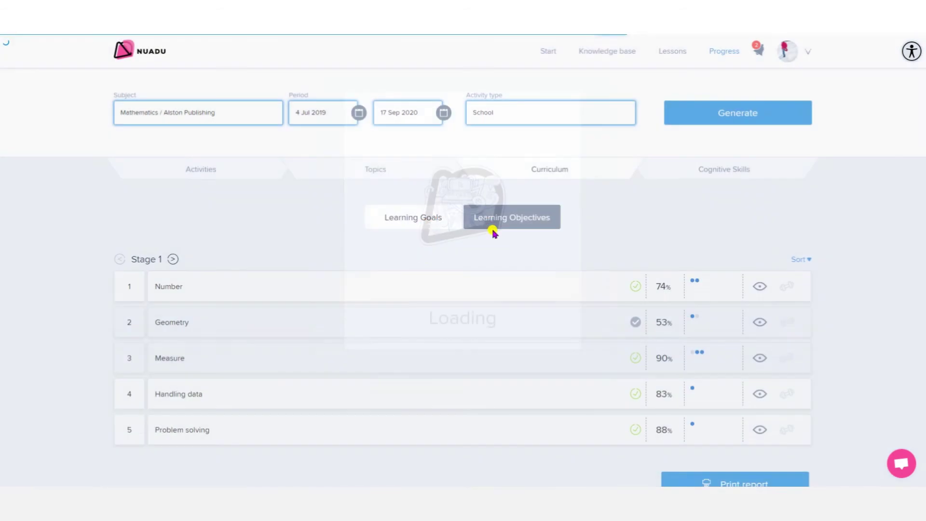
pyautogui.click(161, 285)
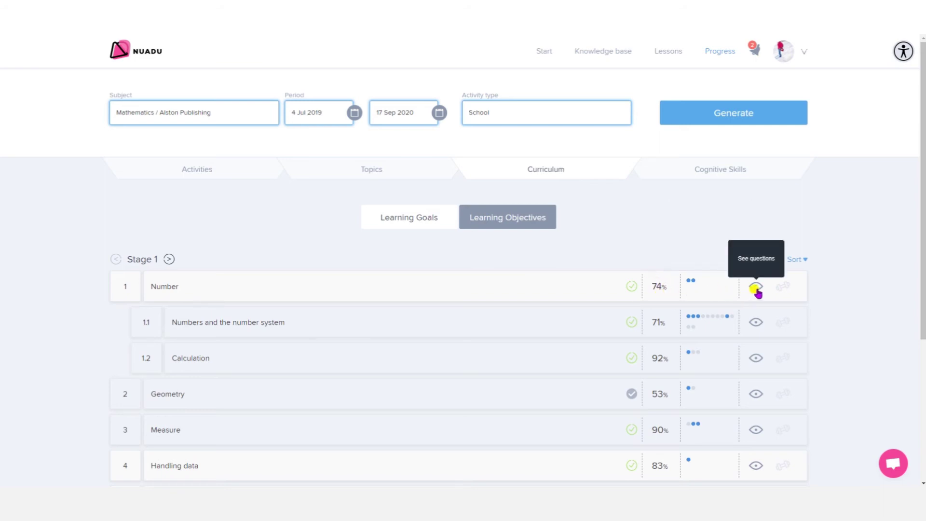
pyautogui.moveTo(693, 279)
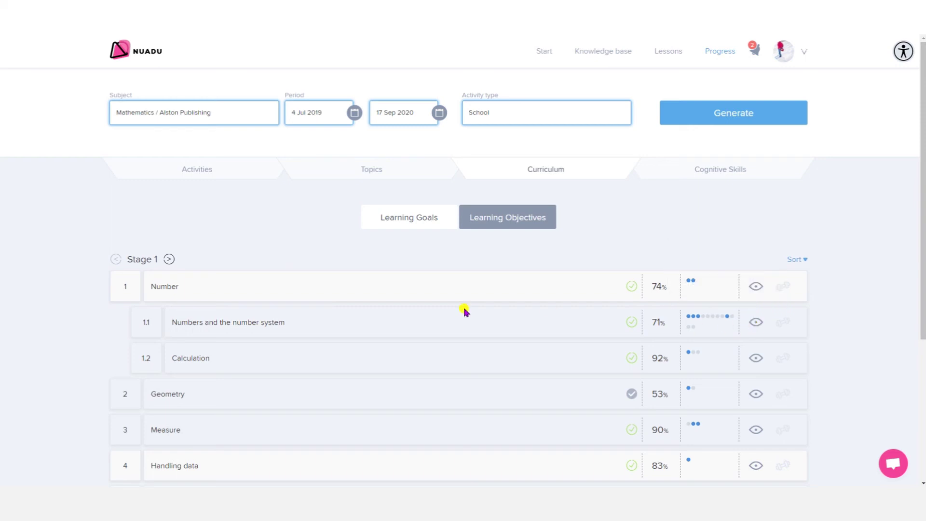
# Expand the Geometry, Measure, Handling data and Problem solving objectives to view their sub-objective scores
pyautogui.scroll(-3, 326, 264)
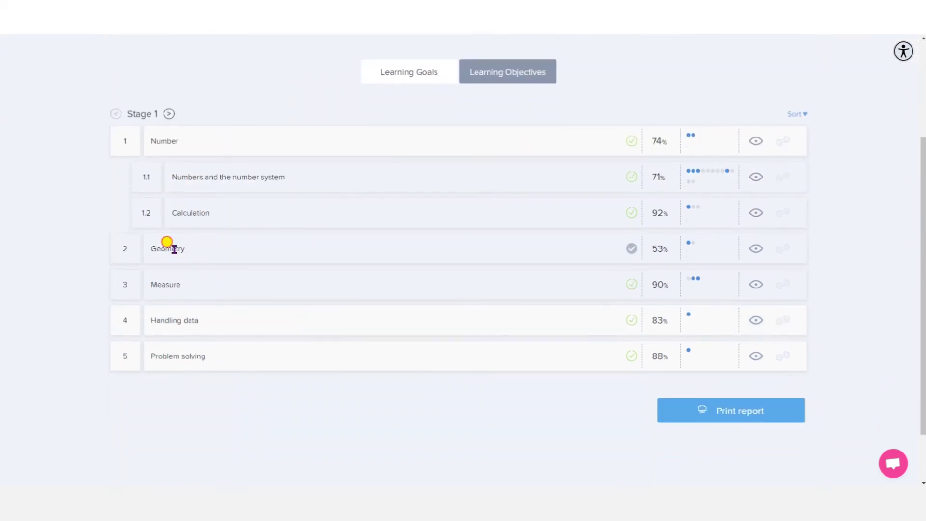
pyautogui.click(175, 249)
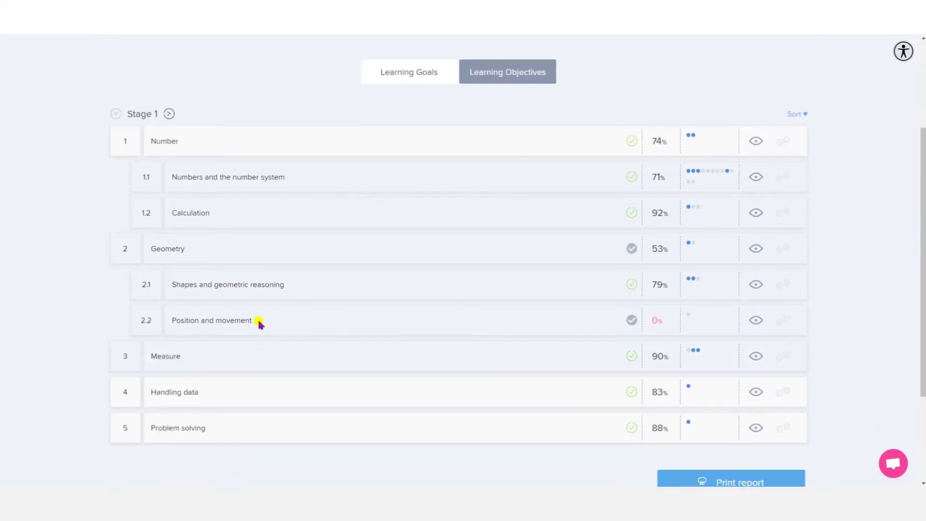
pyautogui.scroll(-2, 259, 324)
pyautogui.click(158, 253)
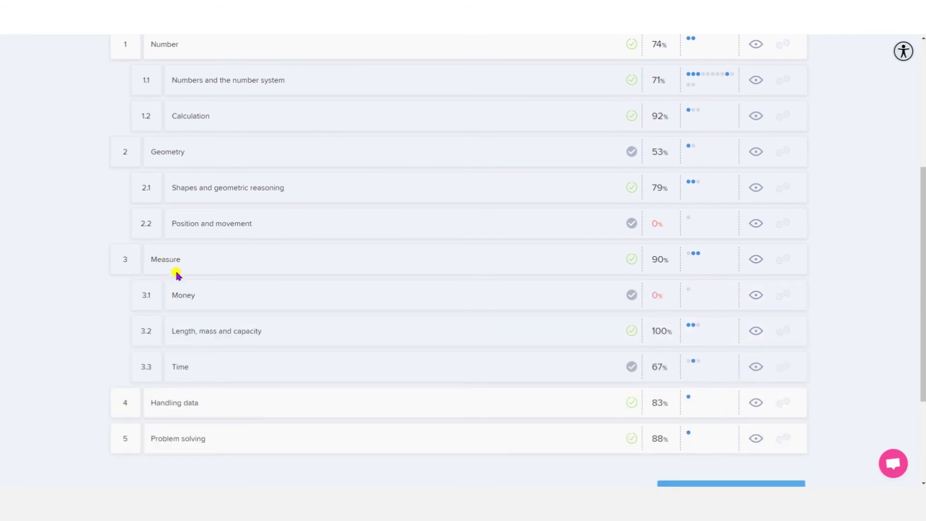
pyautogui.scroll(-2, 180, 289)
pyautogui.click(183, 305)
pyautogui.scroll(-2, 190, 305)
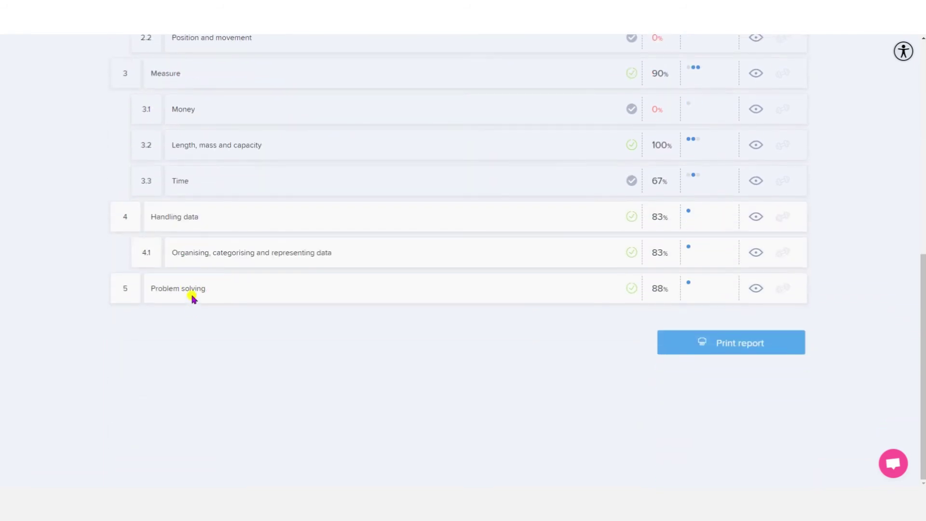
pyautogui.click(192, 292)
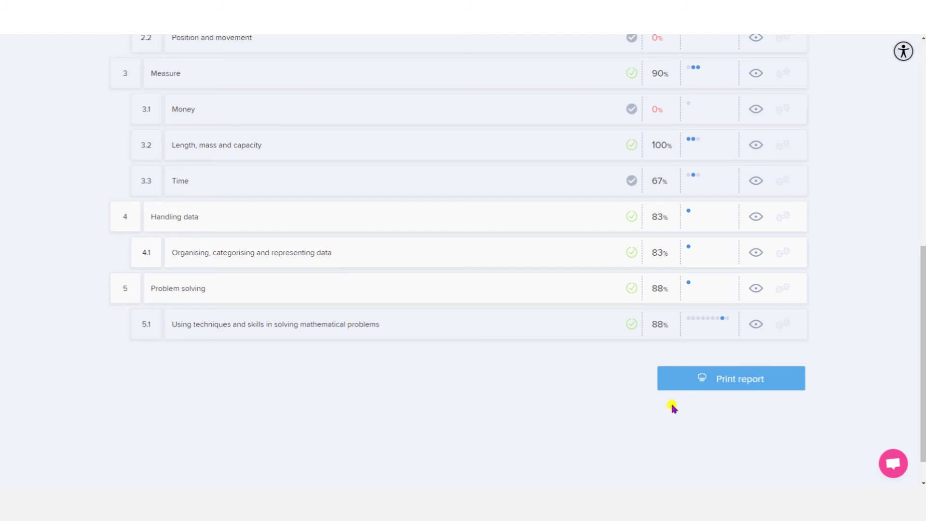
# Export the learning objectives report, save it in Downloads as 20200917_report_Mathe_1A (2), and open it in Excel
pyautogui.click(688, 384)
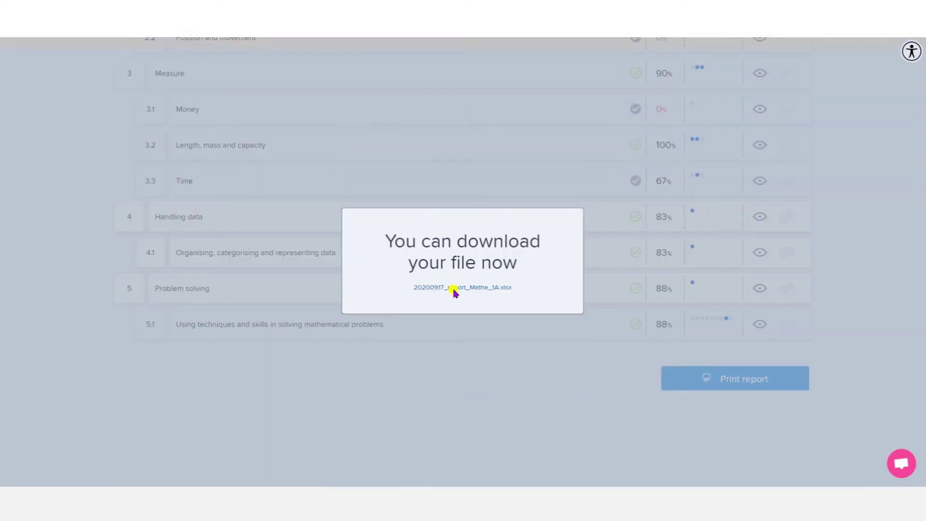
pyautogui.click(455, 288)
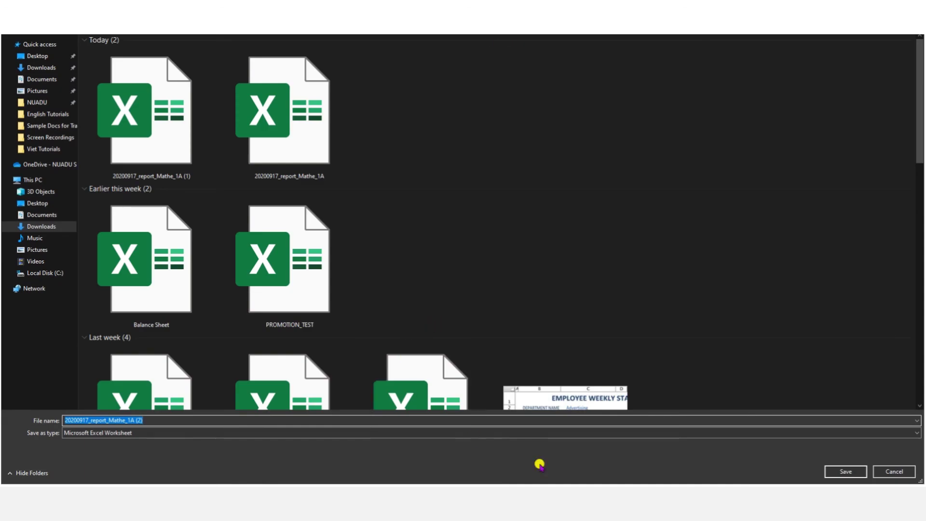
pyautogui.click(847, 472)
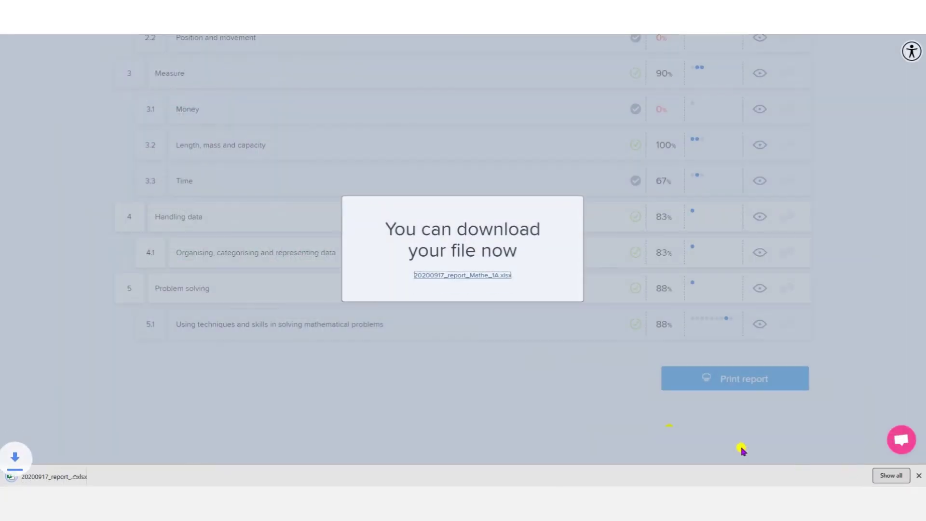
pyautogui.click(73, 473)
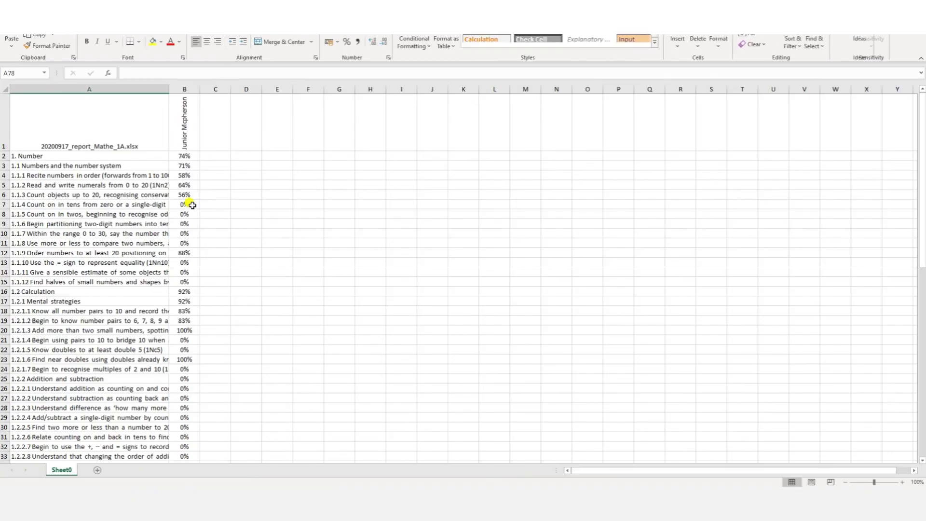
# Widen column A to make the objective descriptions readable and look through the scores to the end of the sheet
pyautogui.moveTo(169, 91); pyautogui.dragTo(317, 107)
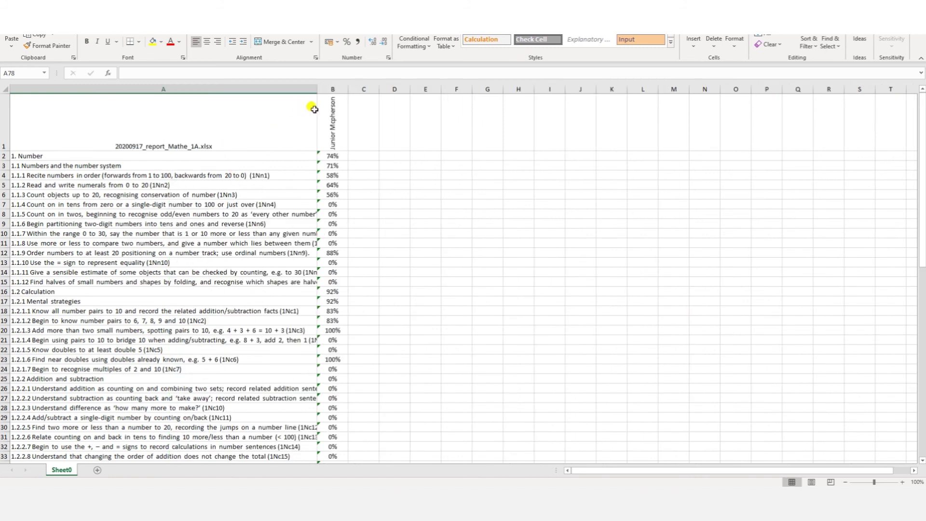
pyautogui.scroll(-3, 331, 128)
pyautogui.scroll(-13, 339, 137)
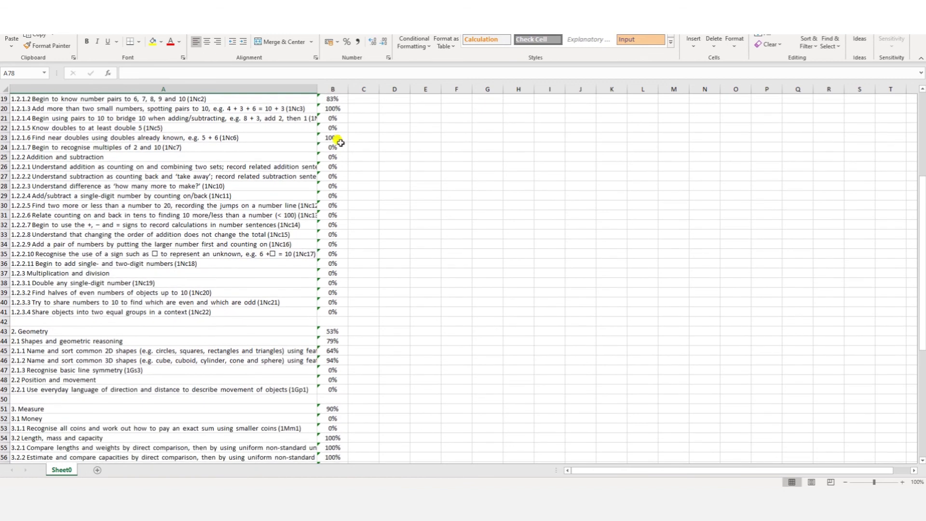
pyautogui.scroll(-4, 343, 150)
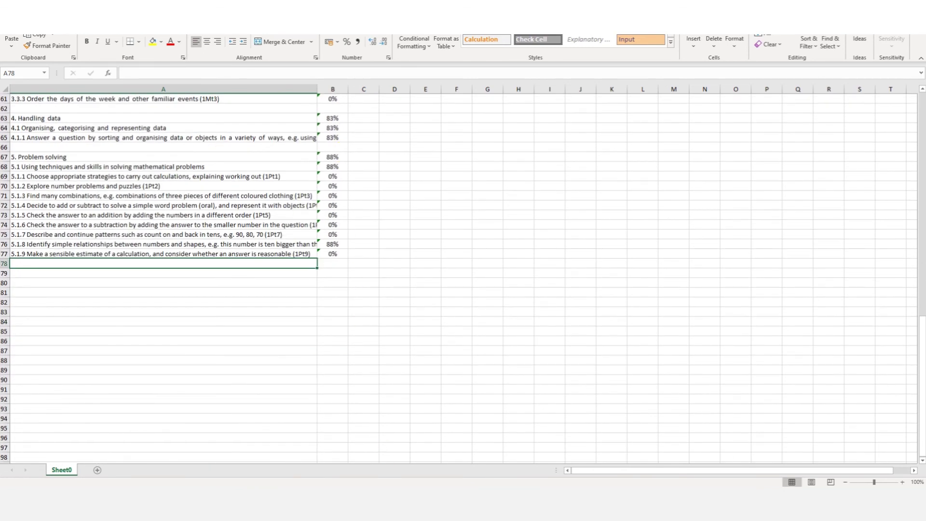
# Switch back to the NUADU page in Chrome and dismiss the file download message
pyautogui.click(343, 502)
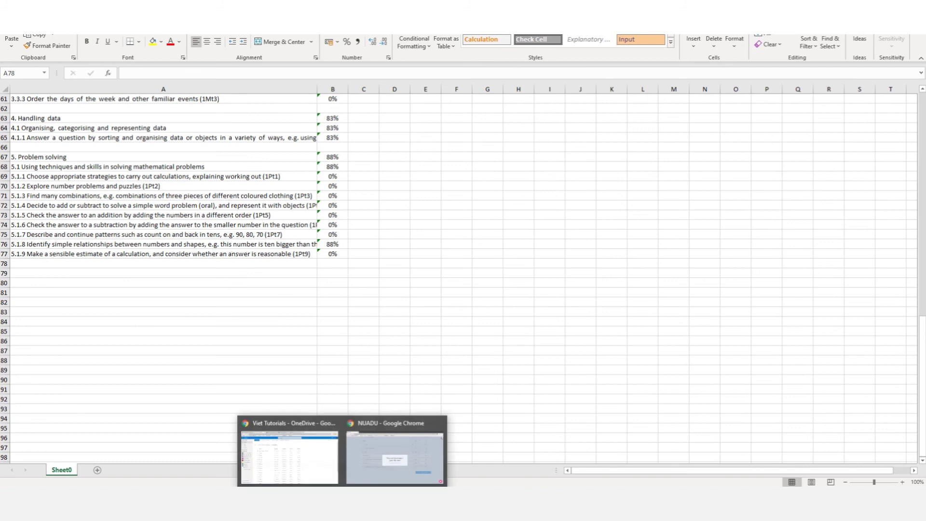
pyautogui.click(354, 465)
pyautogui.click(349, 386)
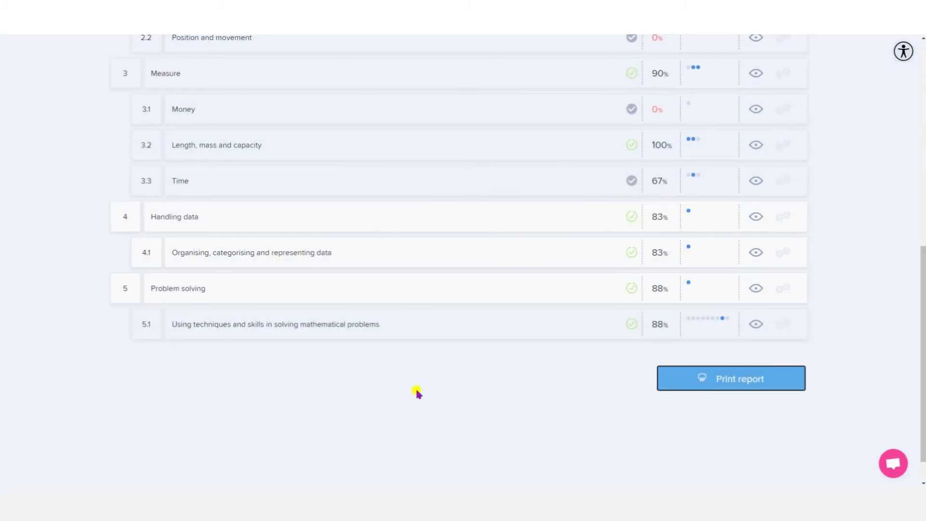
# Show the results by cognitive skill and expand Remembering and Evaluating to read their examples and action words
pyautogui.scroll(9, 437, 398)
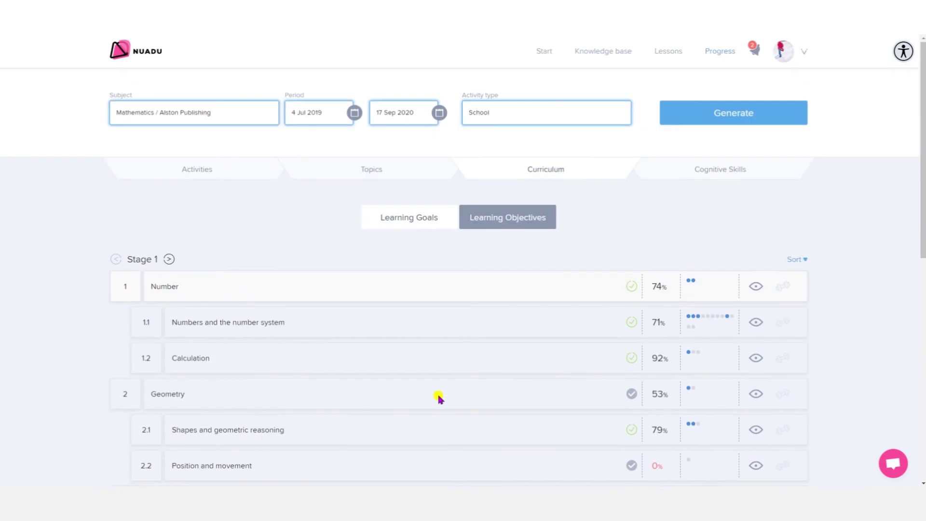
pyautogui.click(726, 174)
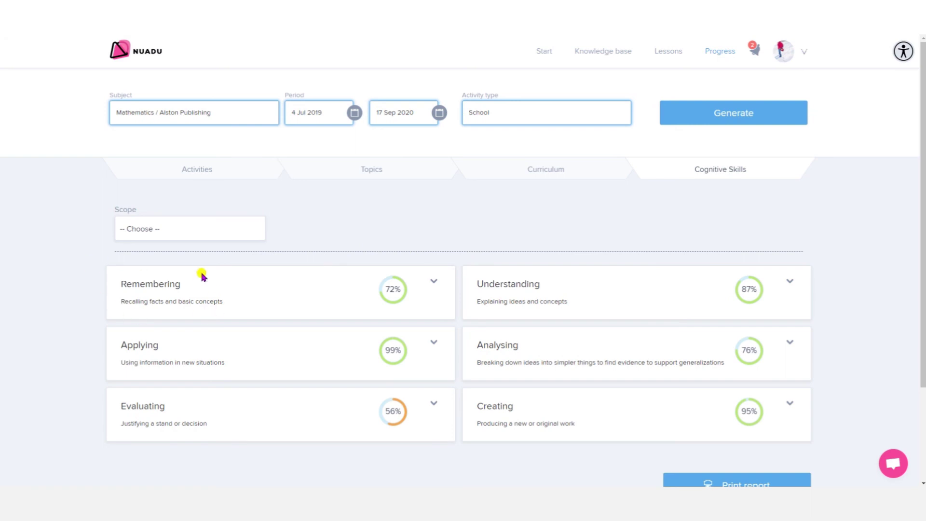
pyautogui.click(433, 282)
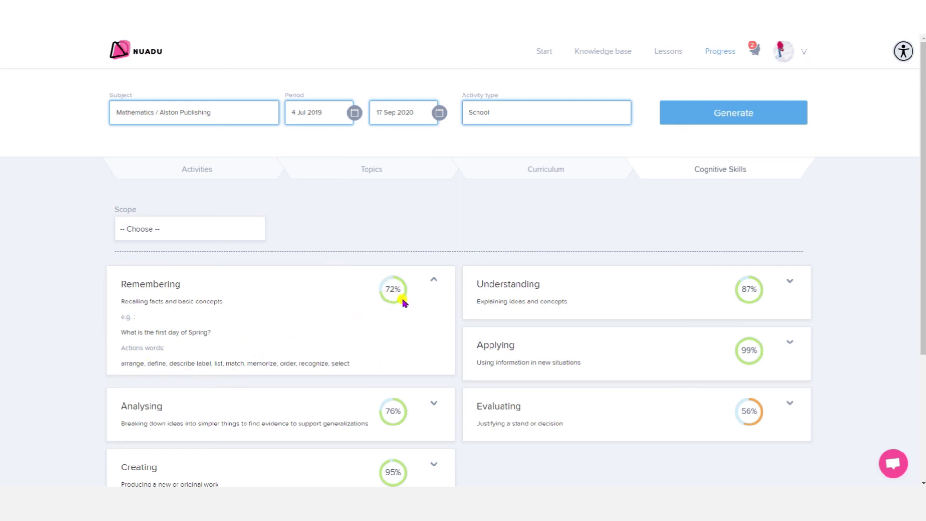
pyautogui.scroll(-2, 404, 302)
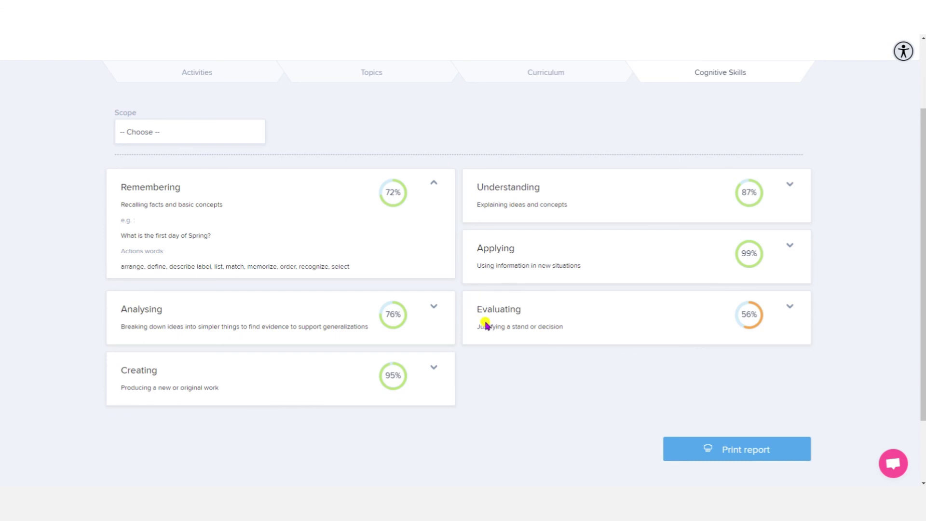
pyautogui.click(789, 306)
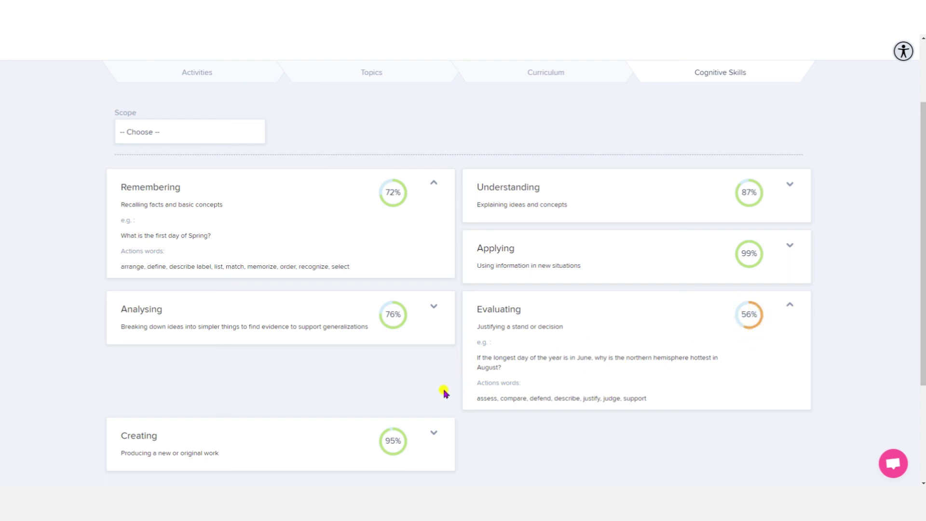
# Collapse the Remembering and Evaluating skill details and return to the start of the report
pyautogui.click(430, 187)
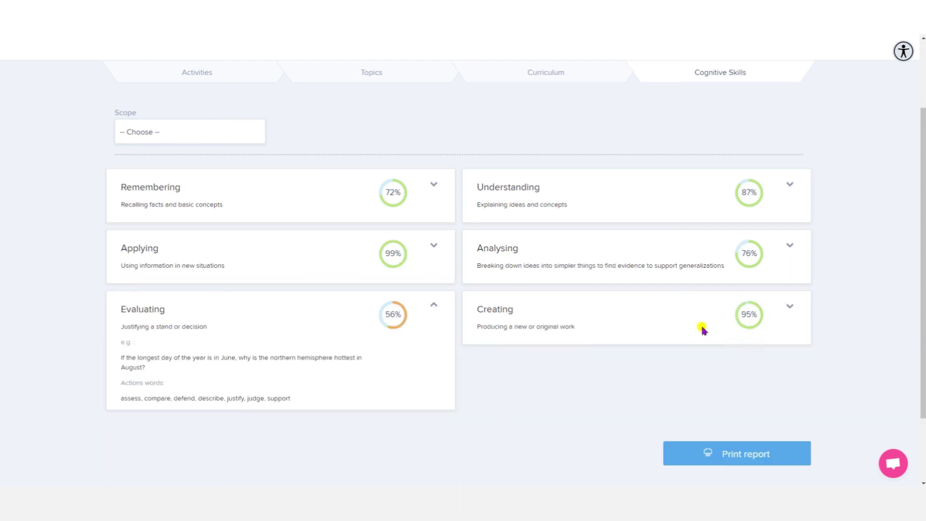
pyautogui.click(434, 305)
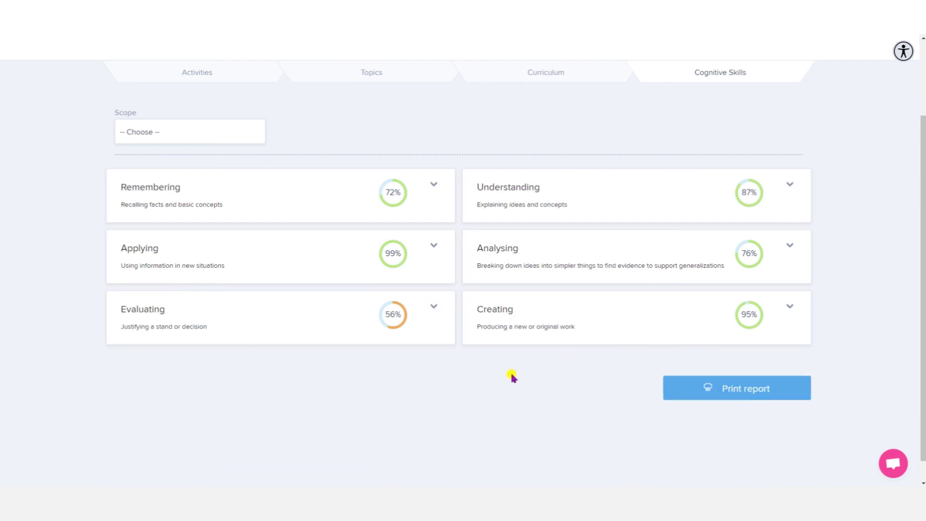
pyautogui.scroll(2, 511, 375)
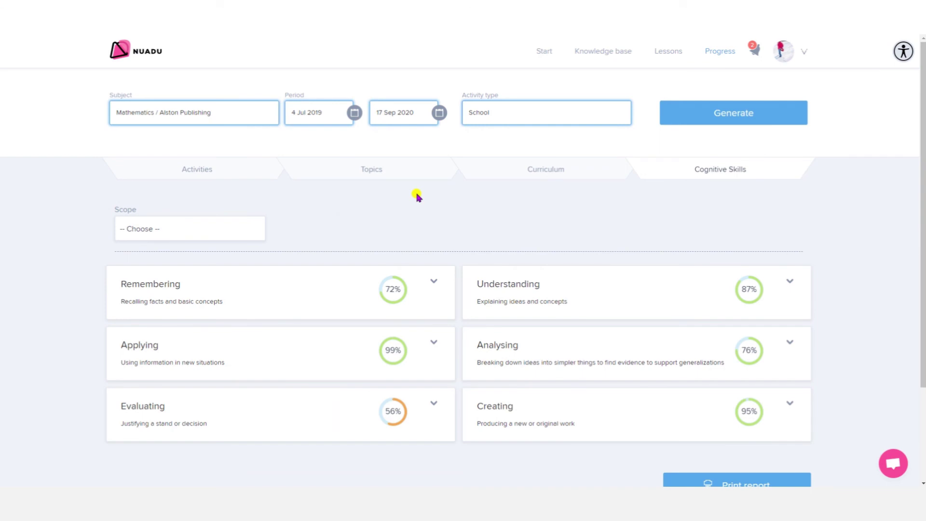